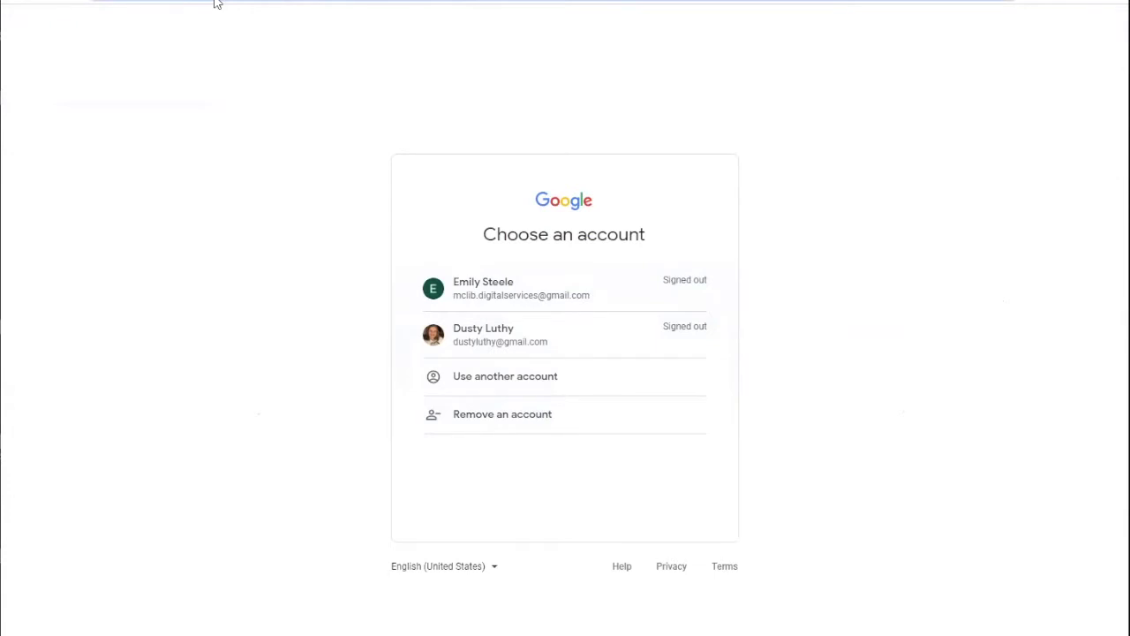
text(www.goog)
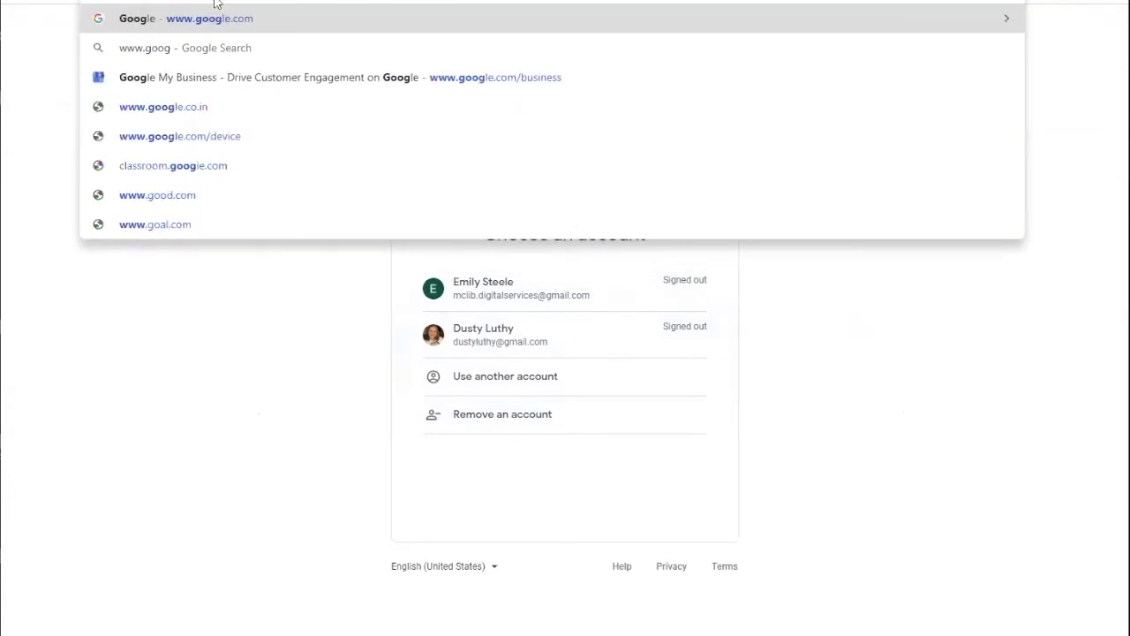
text(le)
Load google.com and go from the apps grid's Account page to Create an account.
key(Return)
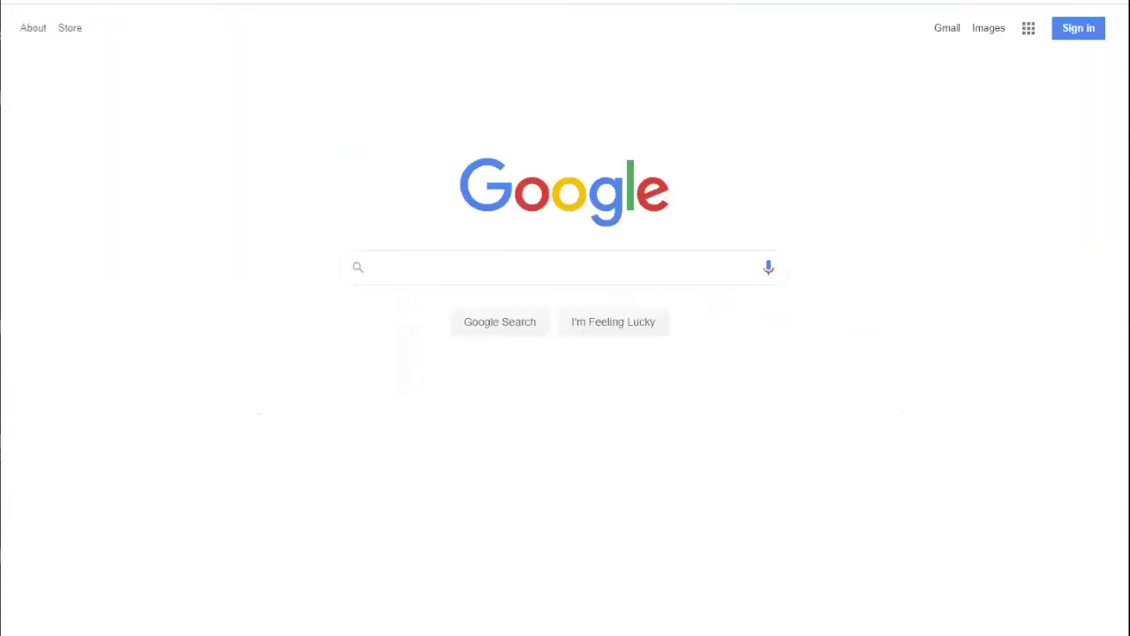
click(1029, 29)
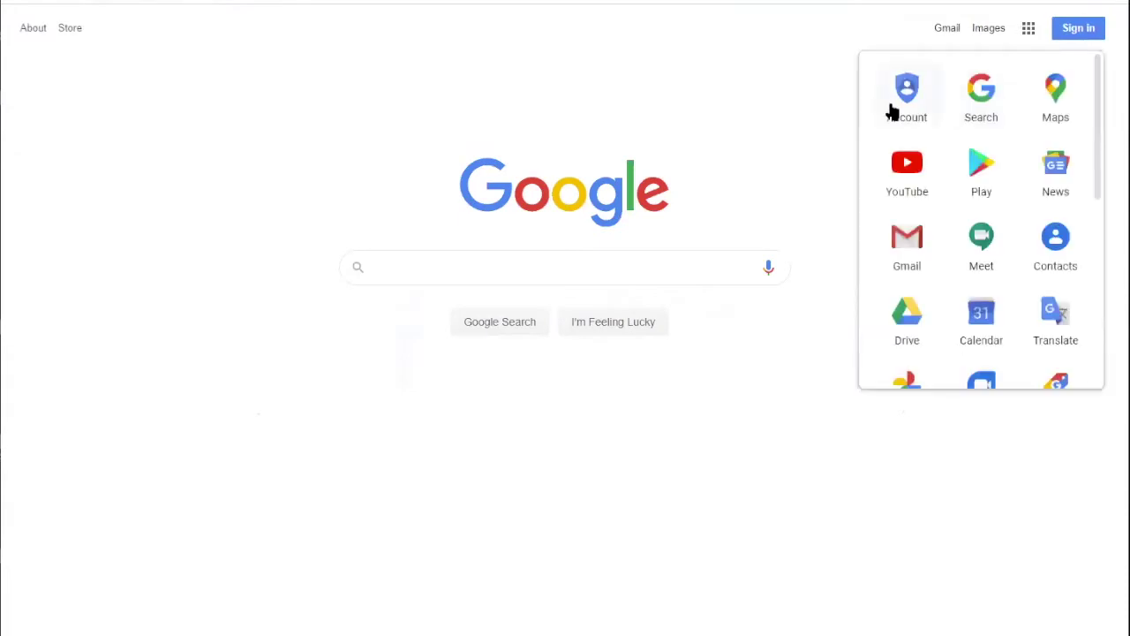
click(903, 106)
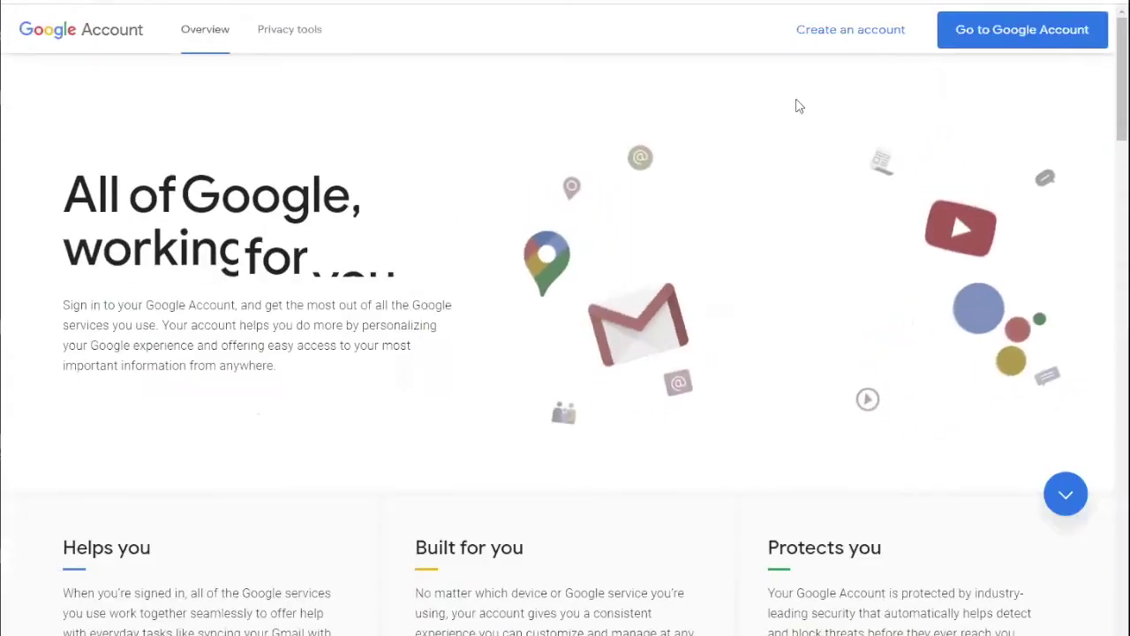
click(871, 37)
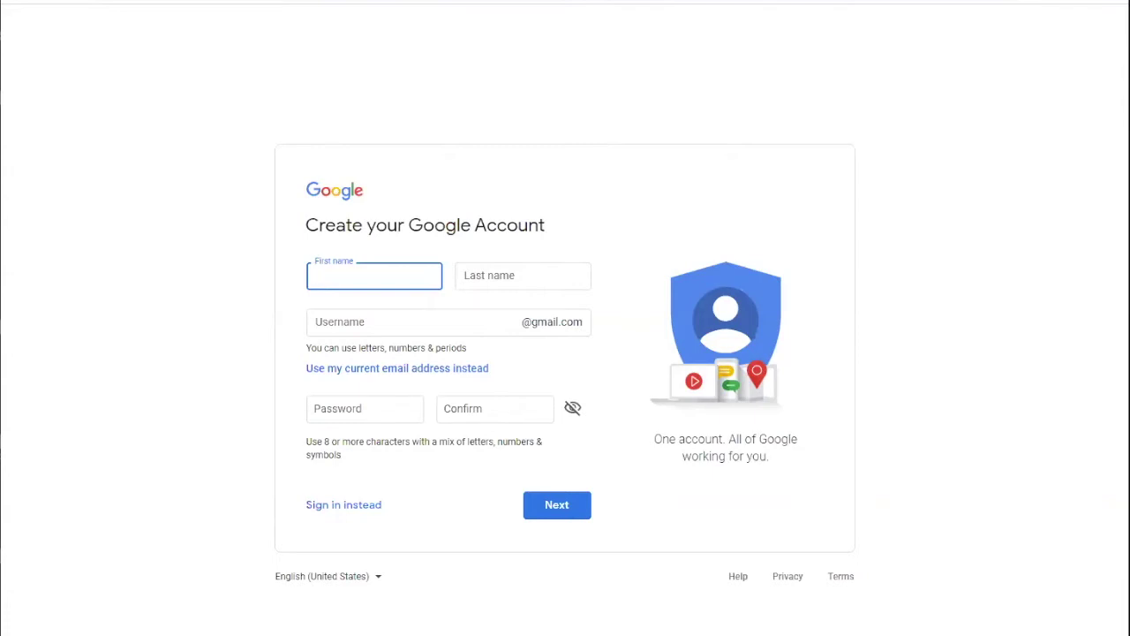
Enter a new Gmail username on the sign-up form, replacing its unwanted ending.
click(411, 323)
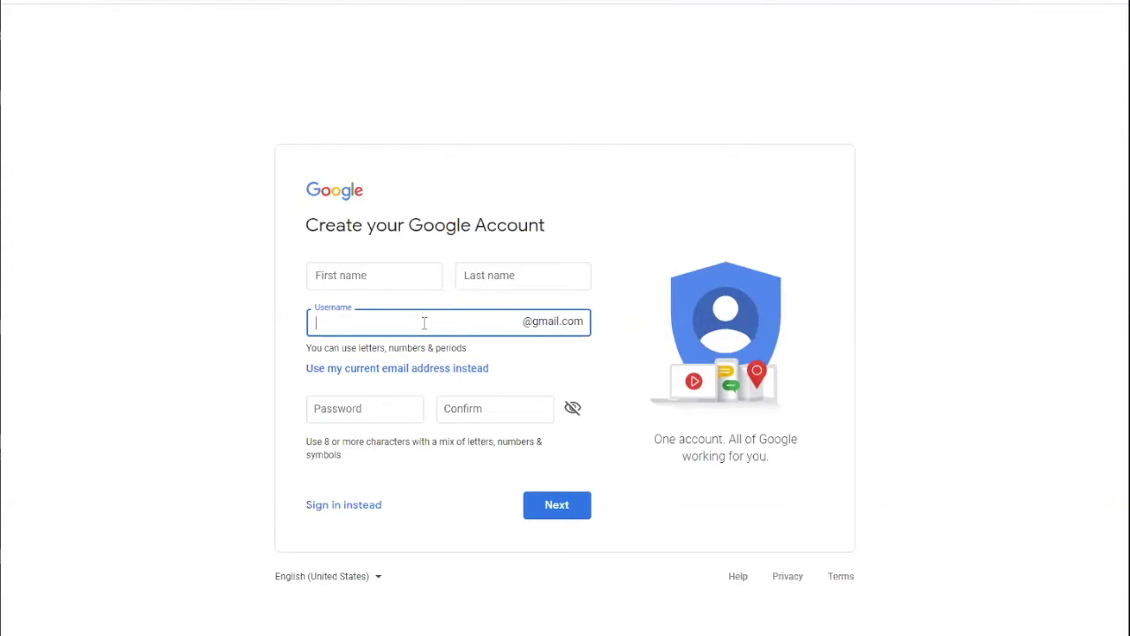
click(321, 414)
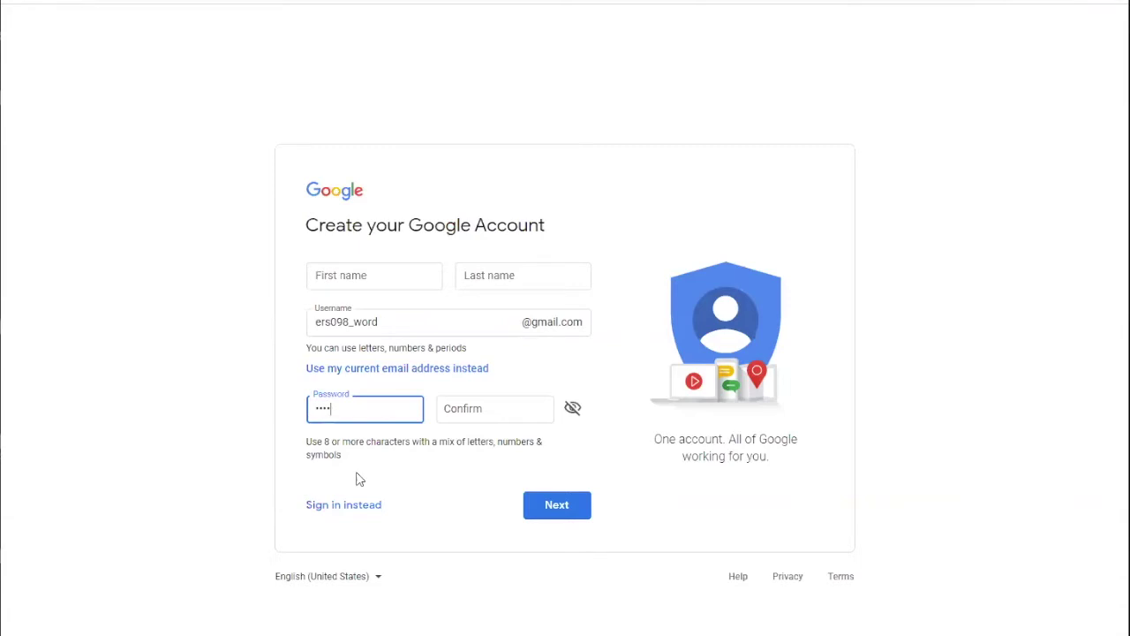
Show the password as plain text, add more characters, then clear the Password field.
click(572, 408)
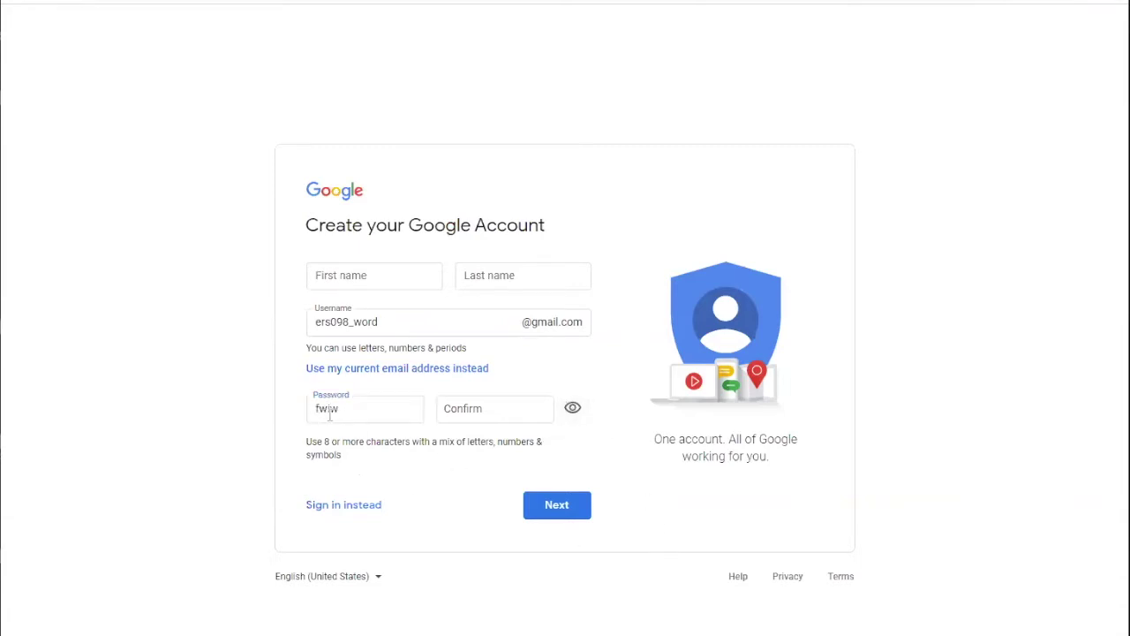
click(340, 409)
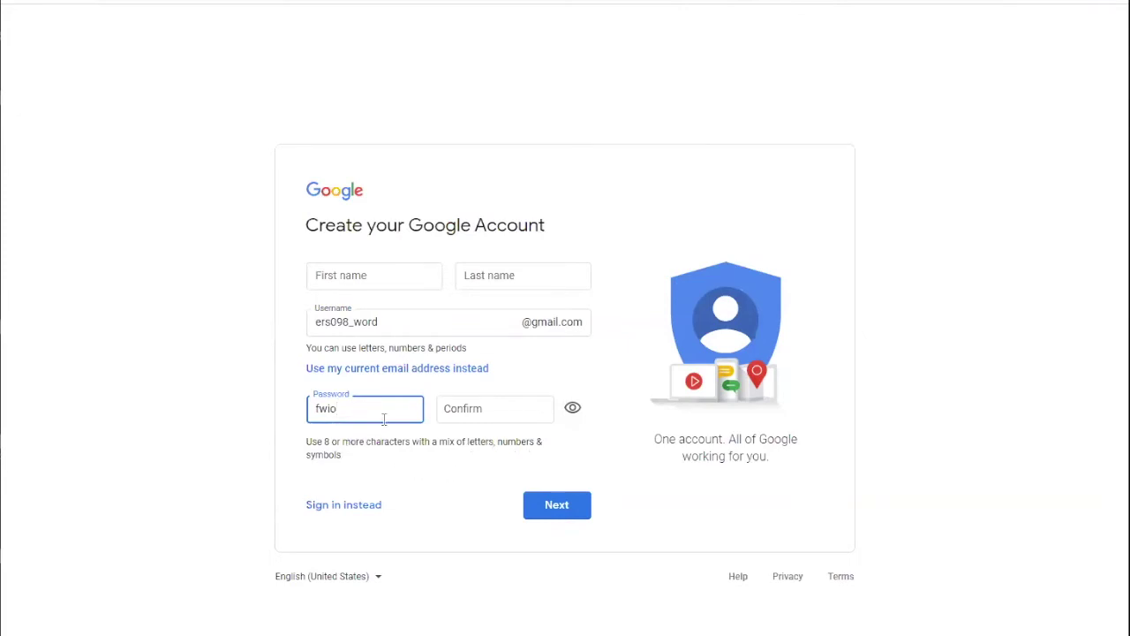
text(l$)
key(BackSpace)
key(BackSpace)
key(BackSpace)
key(BackSpace)
key(BackSpace)
key(BackSpace)
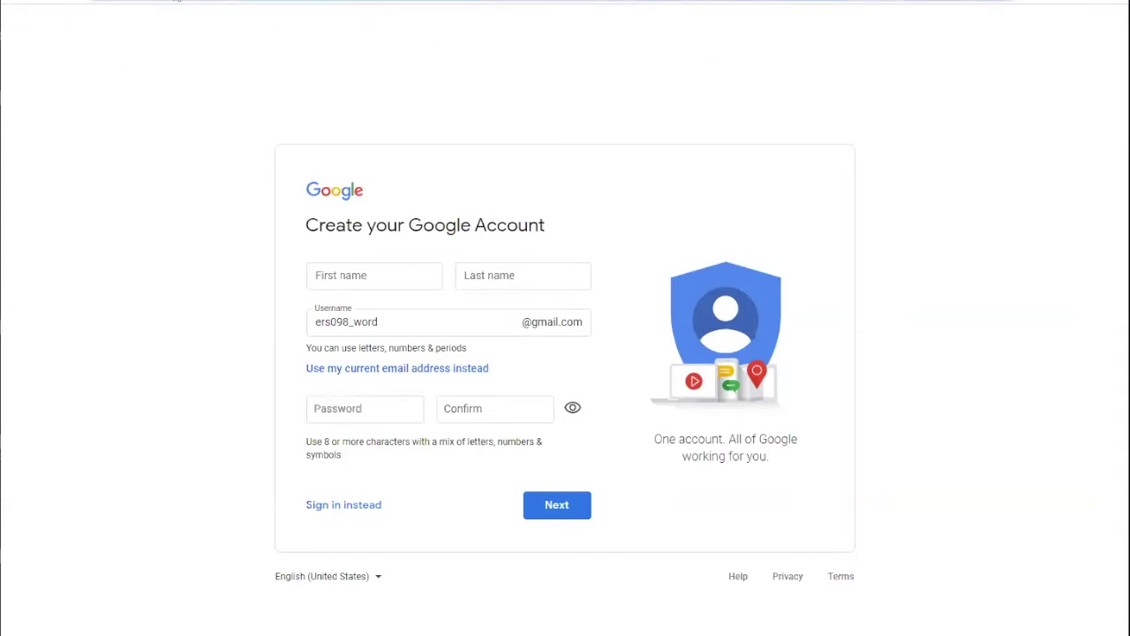
Return to google.com and sign in to the existing account with its password.
text(www.g)
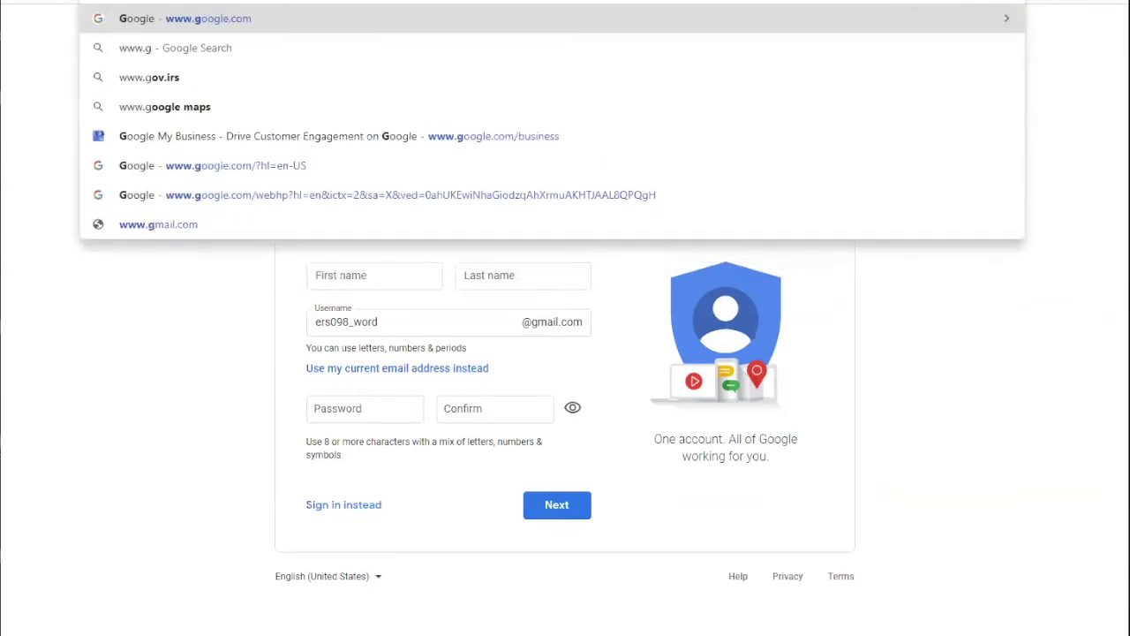
click(364, 409)
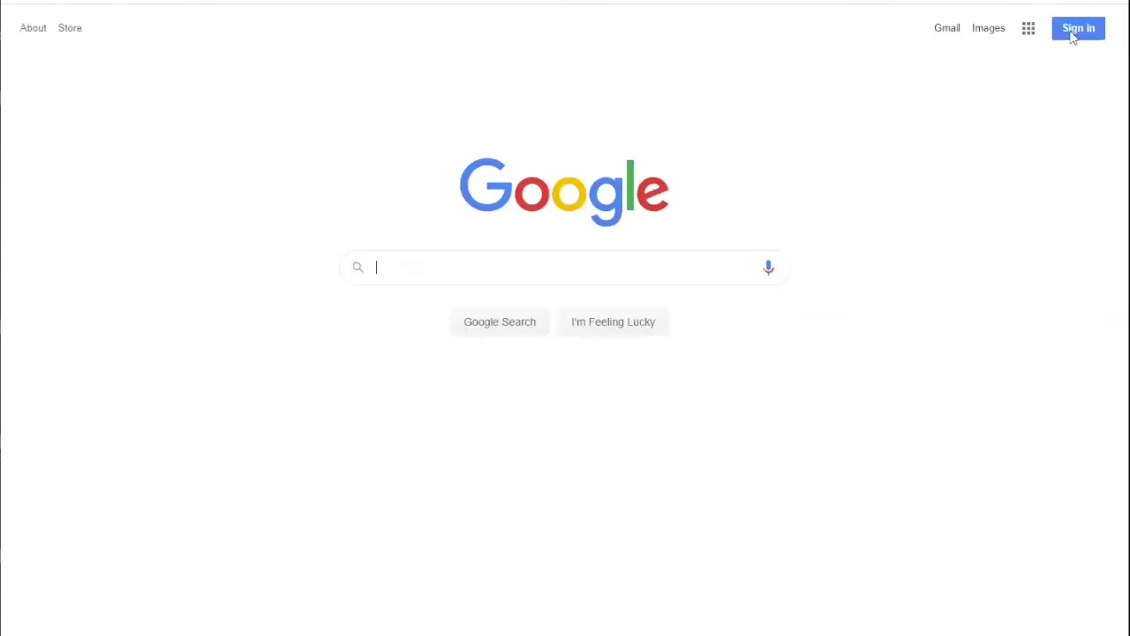
click(1073, 42)
click(472, 295)
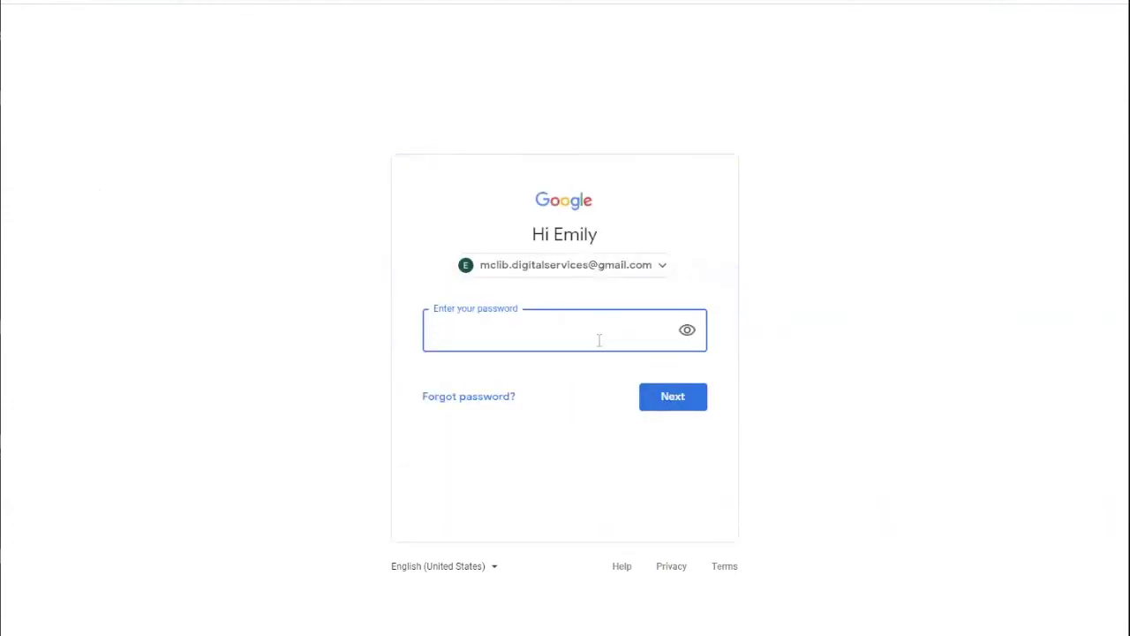
text(•••••••••••••)
key(Return)
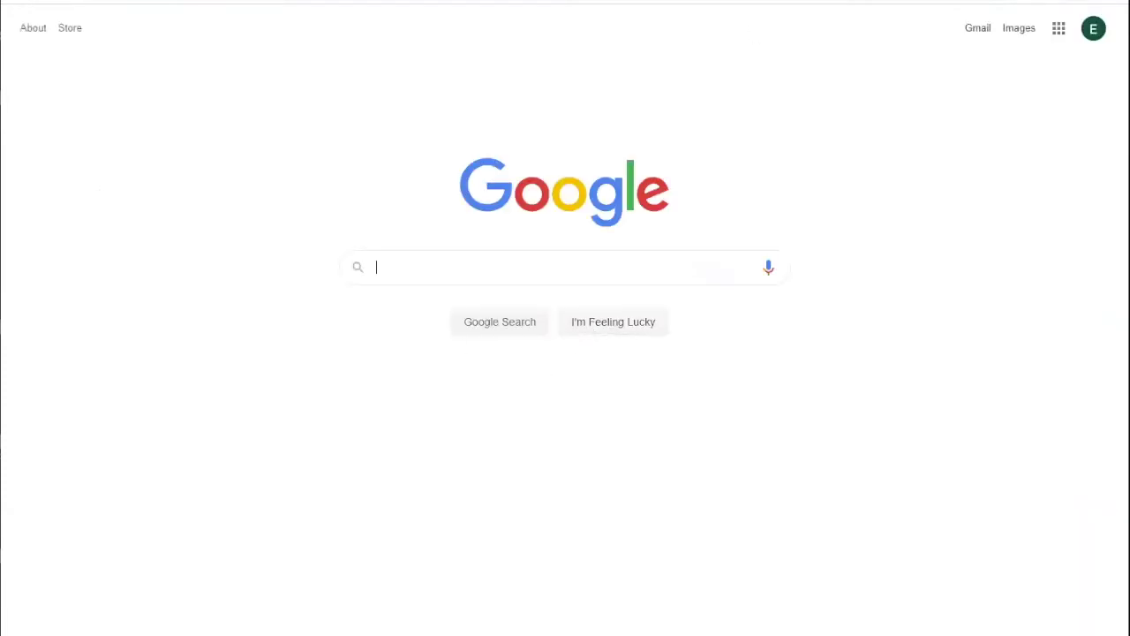
Browse the full Google apps panel down and back up, then open Gmail.
click(1063, 37)
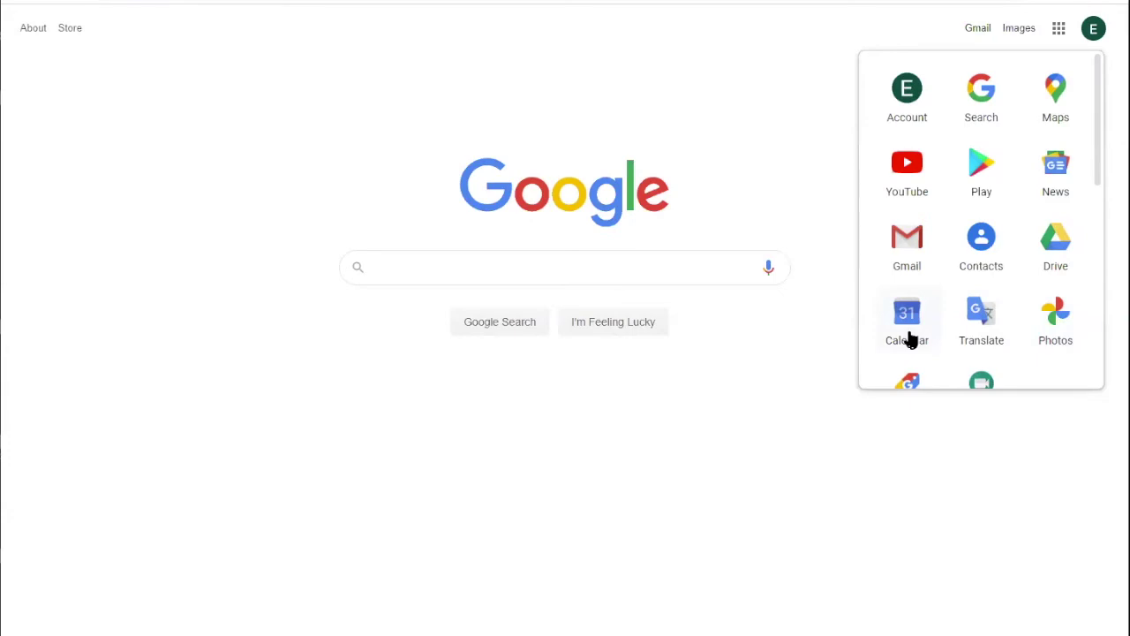
scroll(1081, 360, down, 2)
scroll(1077, 353, down, 5)
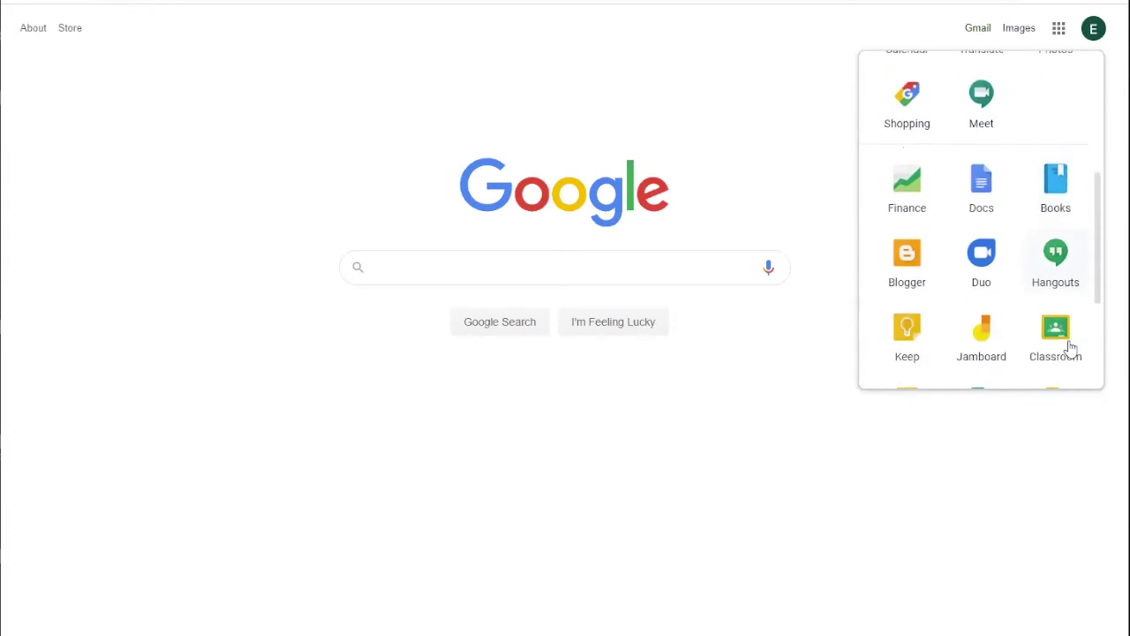
scroll(1070, 348, down, 1)
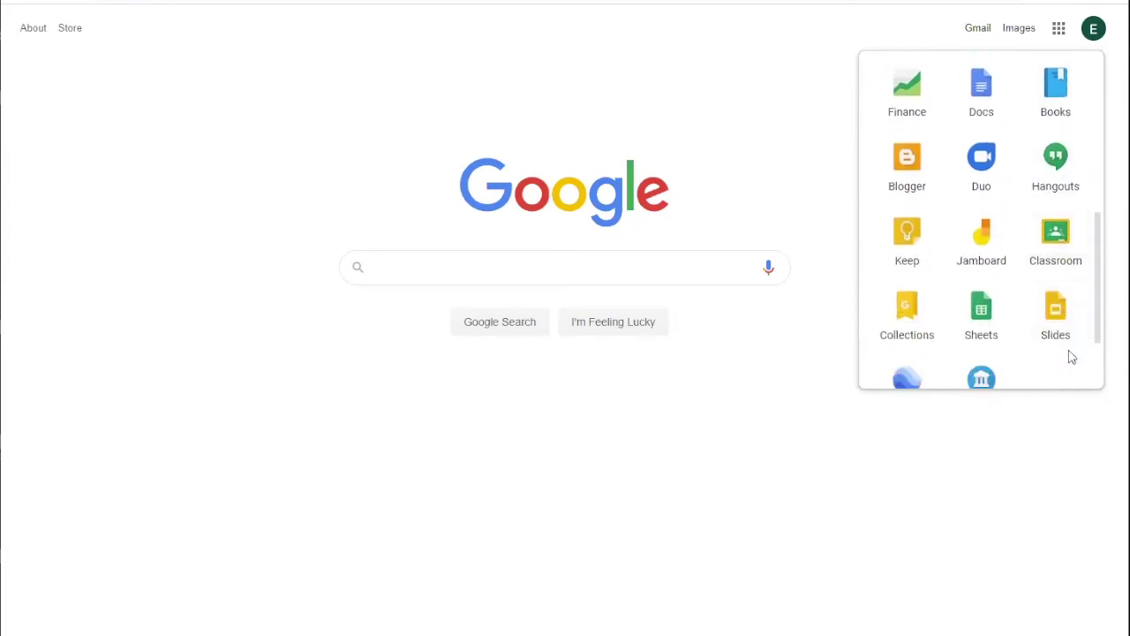
scroll(1070, 356, down, 1)
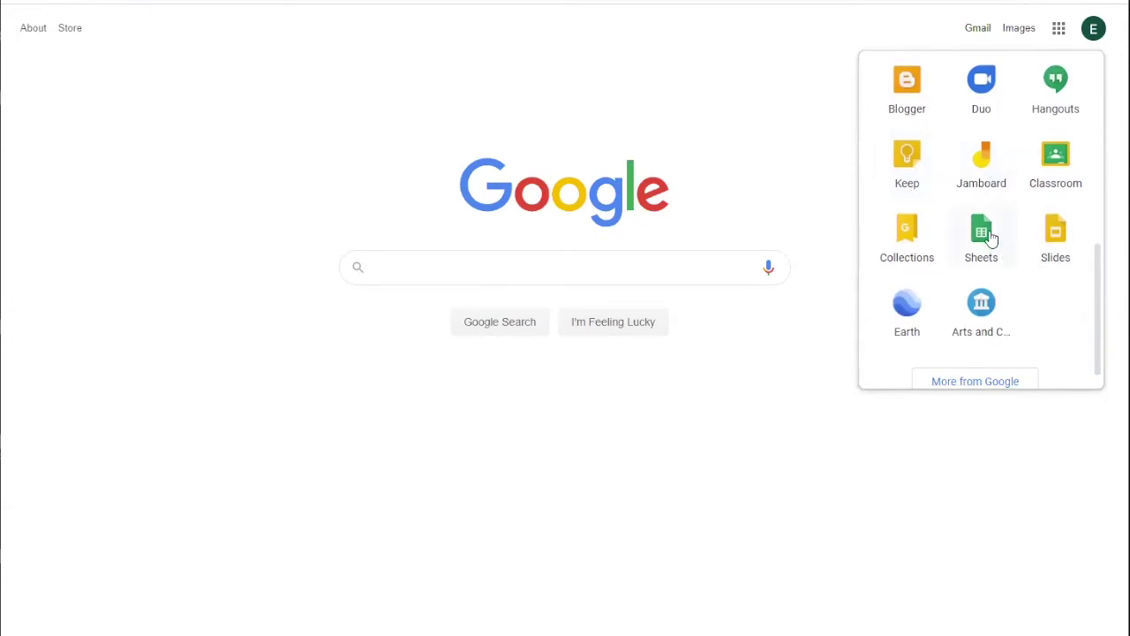
scroll(994, 243, up, 2)
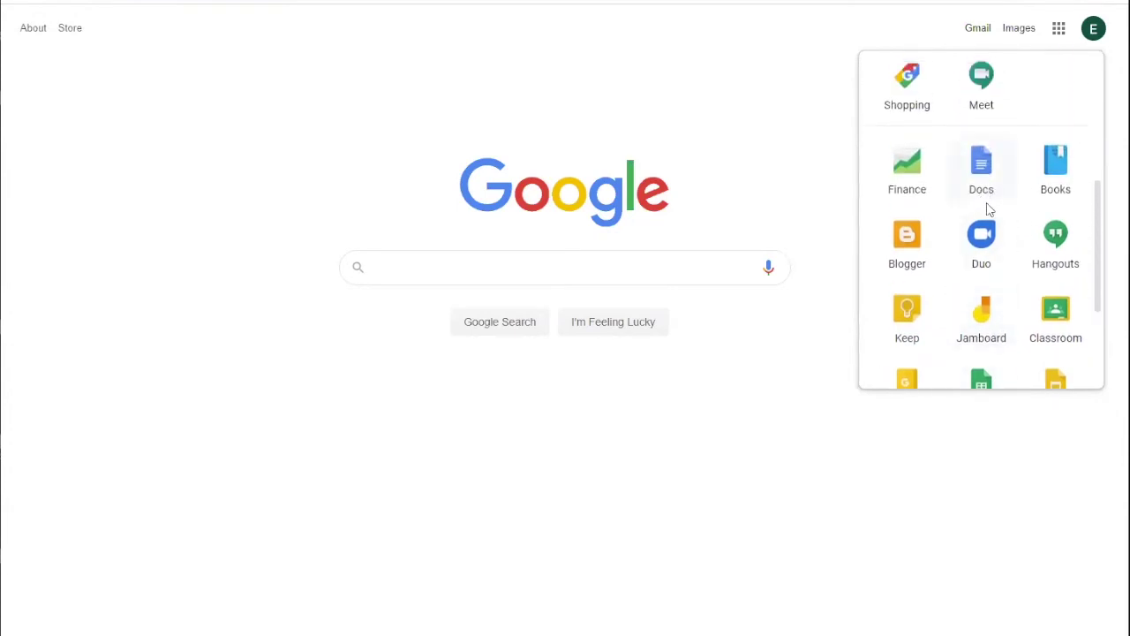
scroll(1025, 190, up, 3)
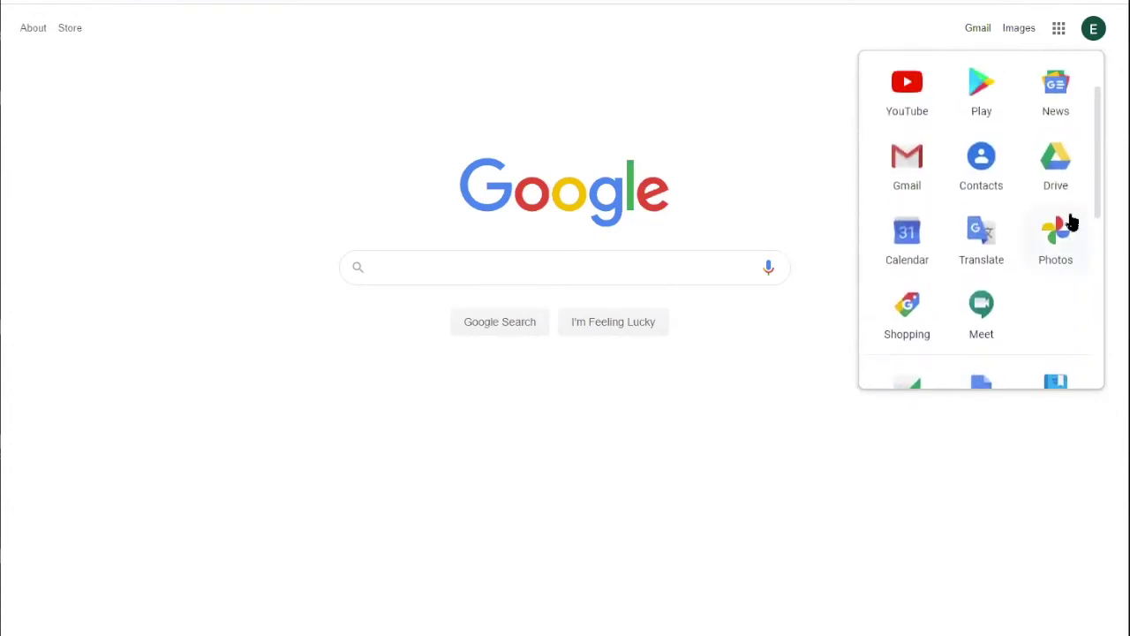
scroll(1071, 225, up, 1)
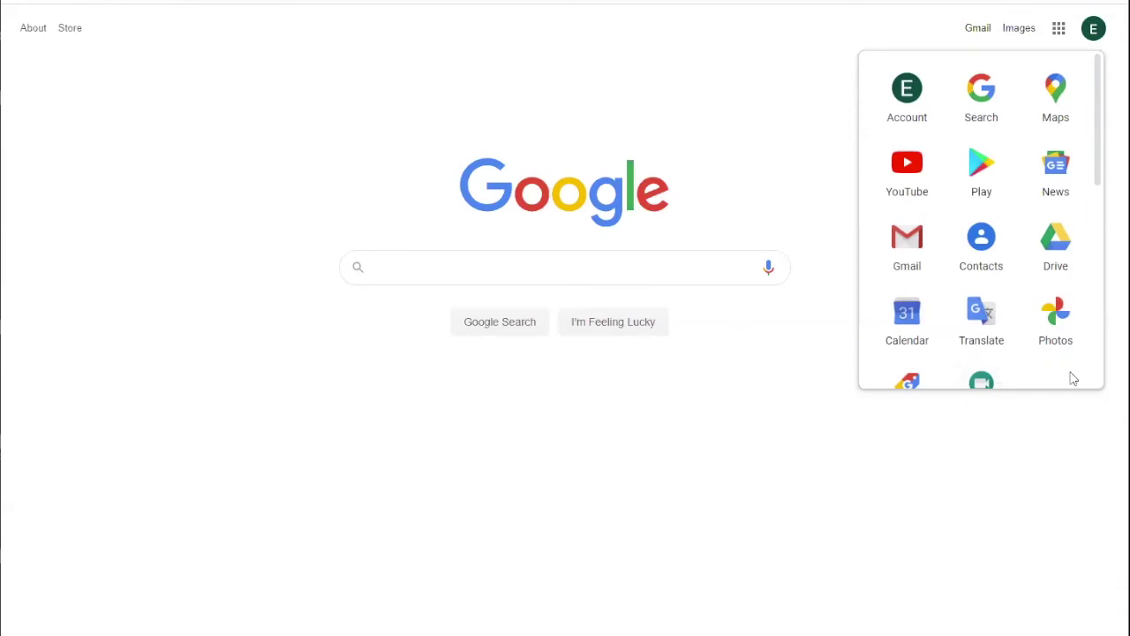
click(915, 248)
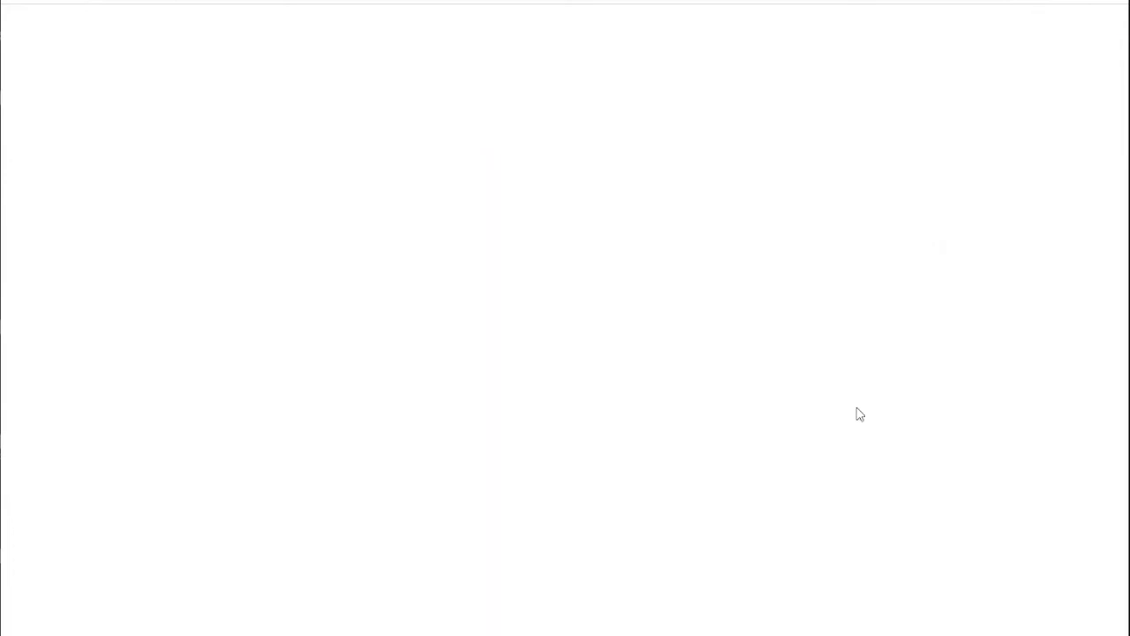